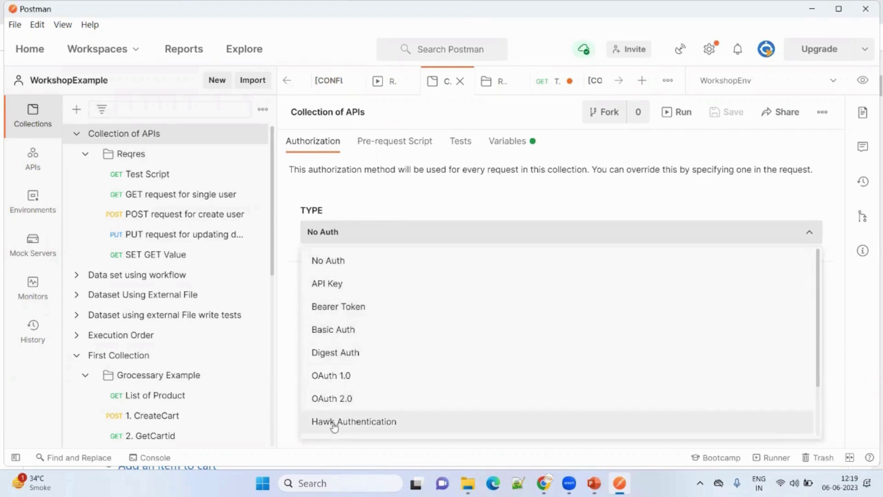
Browse the list of authorization types and leave the Collection of APIs collection on No Auth
{"action": "scroll", "coordinate": [357, 391], "scroll_direction": "down", "scroll_amount": 3}
{"action": "scroll", "coordinate": [359, 381], "scroll_direction": "up", "scroll_amount": 3}
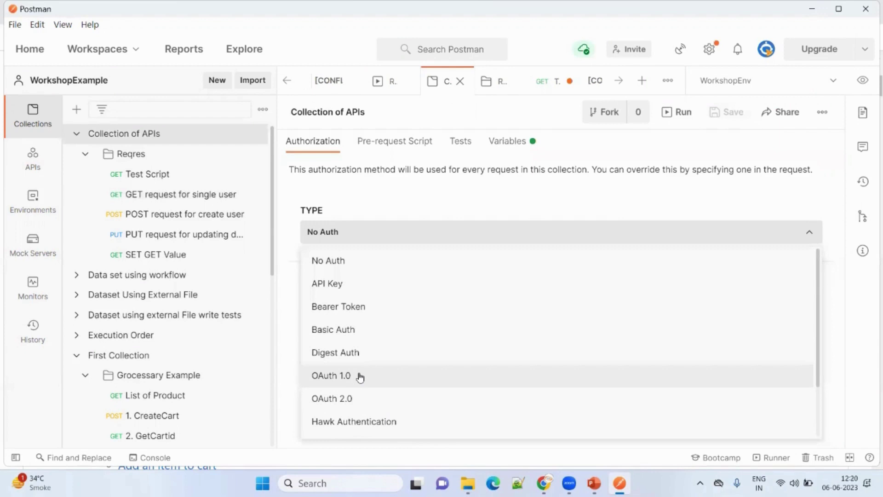
{"action": "left_click", "coordinate": [335, 268]}
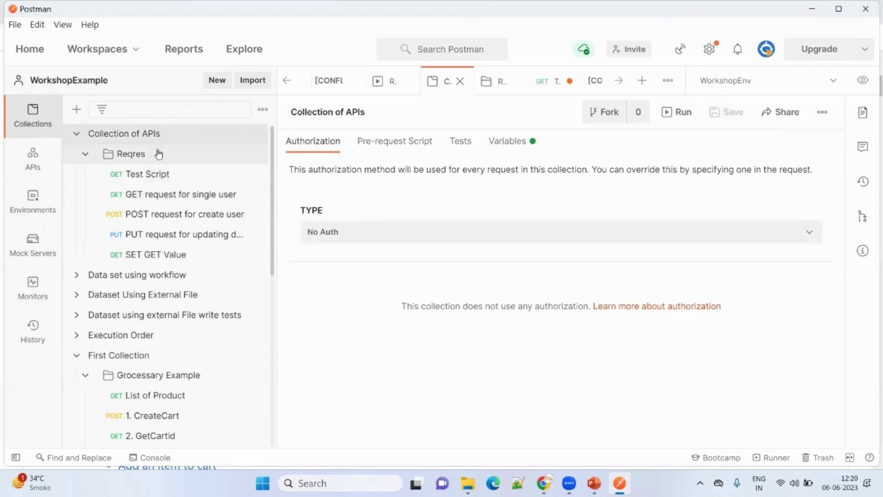
View the Reqres folder's authorization type options, then open the Test Script GET request
{"action": "left_click", "coordinate": [131, 160]}
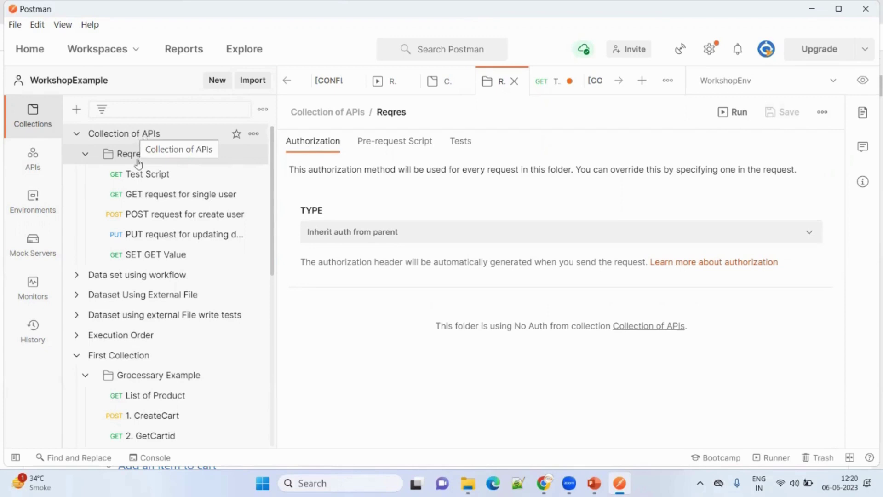
{"action": "left_click", "coordinate": [364, 232]}
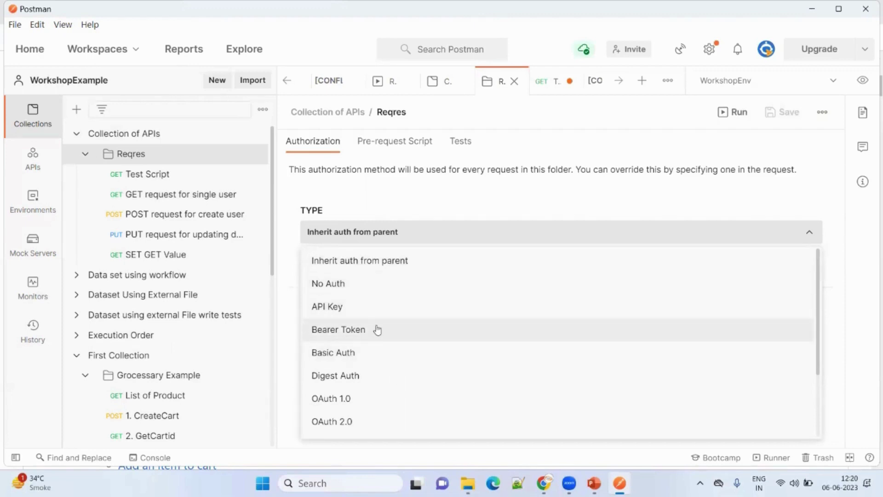
{"action": "left_click", "coordinate": [160, 177]}
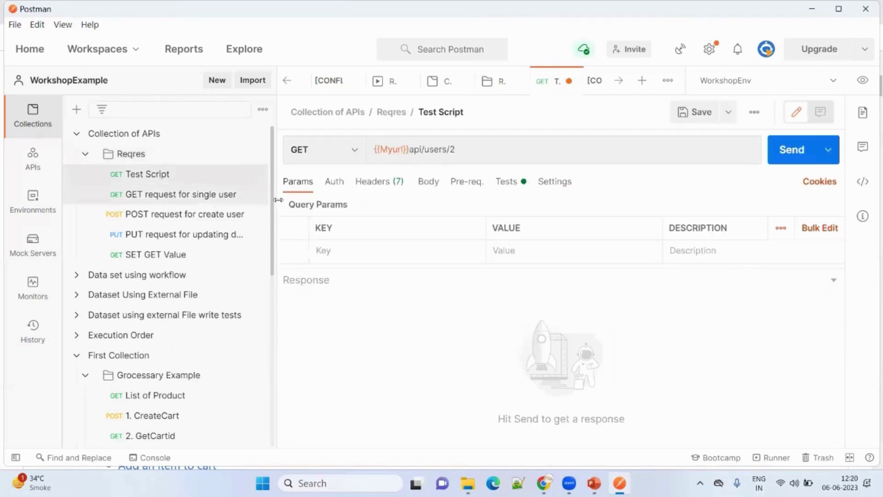
Show the Test Script request's Auth settings with the response pane collapsed and browse its type options
{"action": "left_click", "coordinate": [340, 187]}
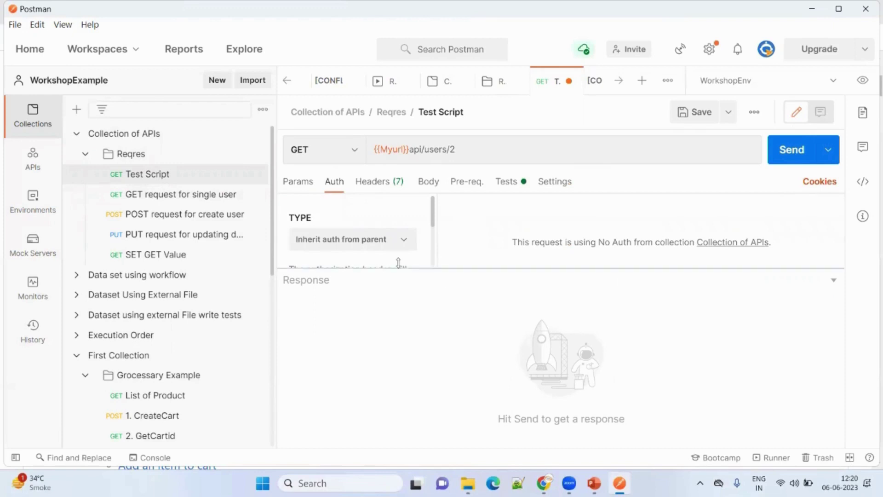
{"action": "left_click", "coordinate": [425, 269]}
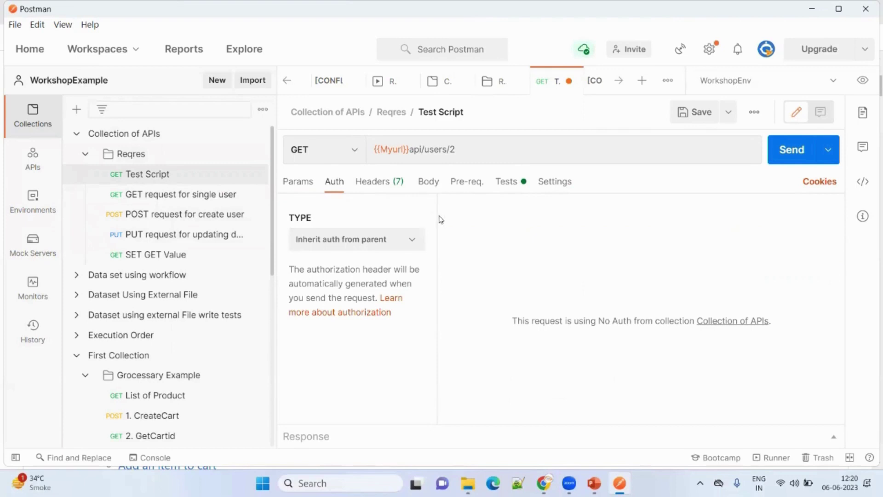
{"action": "left_click", "coordinate": [340, 250]}
{"action": "scroll", "coordinate": [350, 361], "scroll_direction": "down", "scroll_amount": 2}
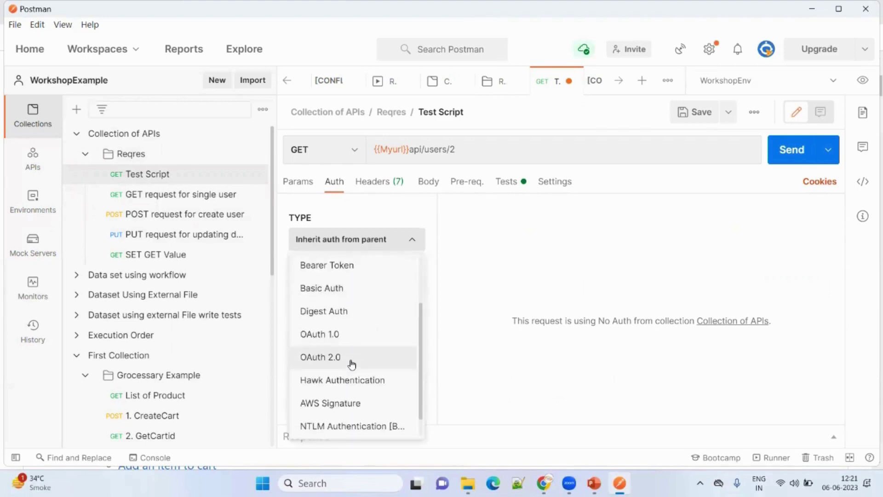
{"action": "scroll", "coordinate": [350, 363], "scroll_direction": "up", "scroll_amount": 2}
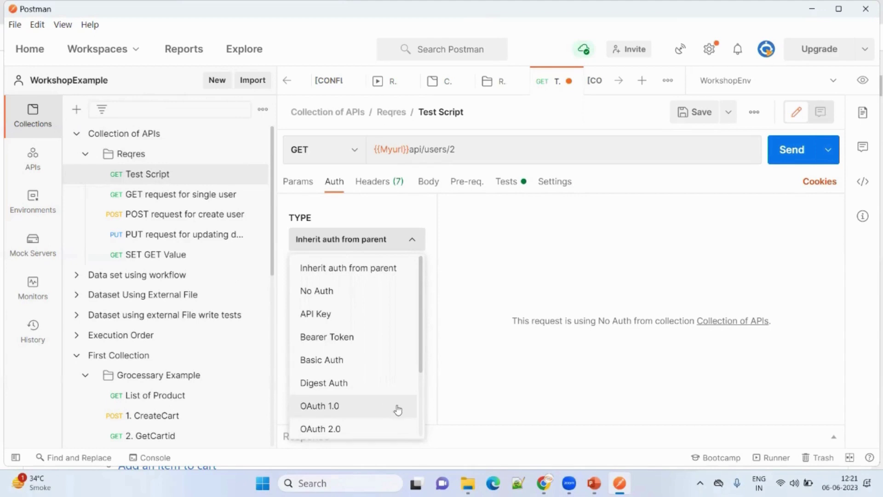
Present slide 24, Authorization Type, full-screen in PowerPoint, then return to Postman
{"action": "mouse_move", "coordinate": [593, 483]}
{"action": "left_click", "coordinate": [606, 437]}
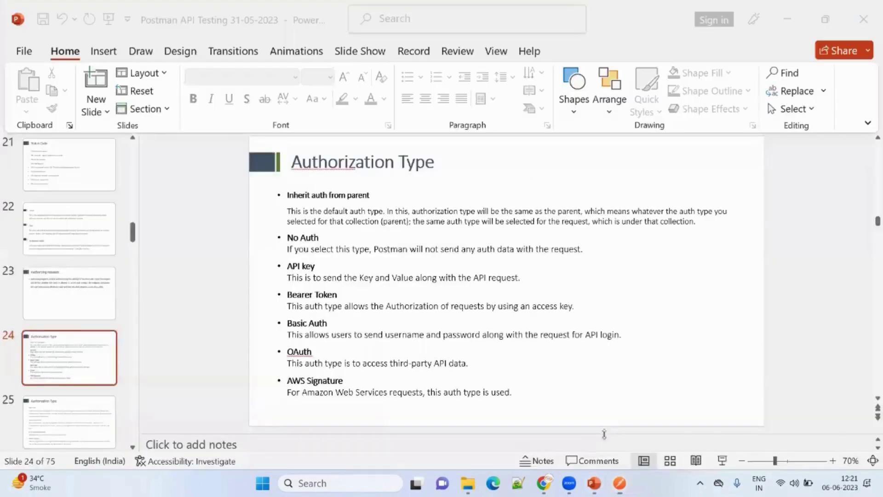
{"action": "key", "text": "shift+F5"}
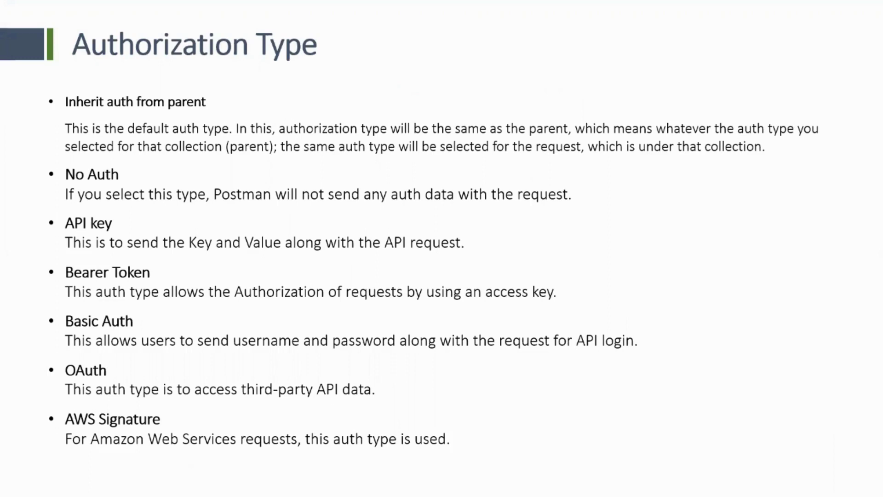
{"action": "key", "text": "Escape"}
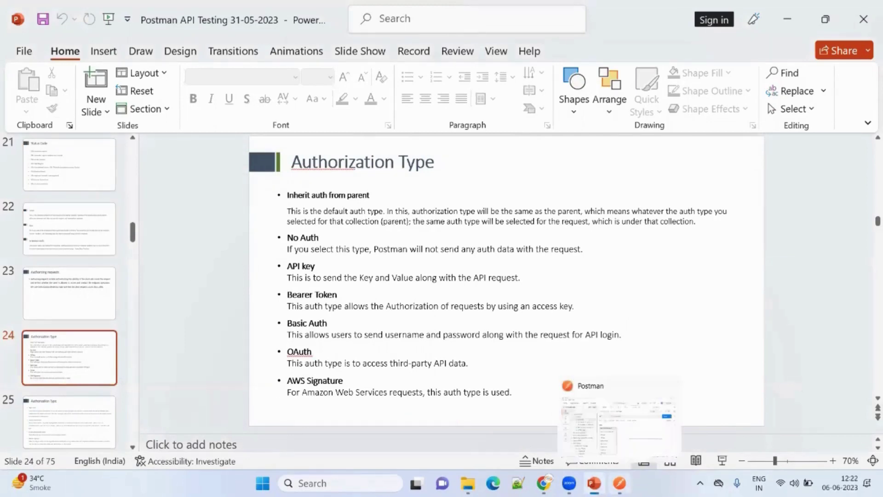
{"action": "left_click", "coordinate": [620, 483]}
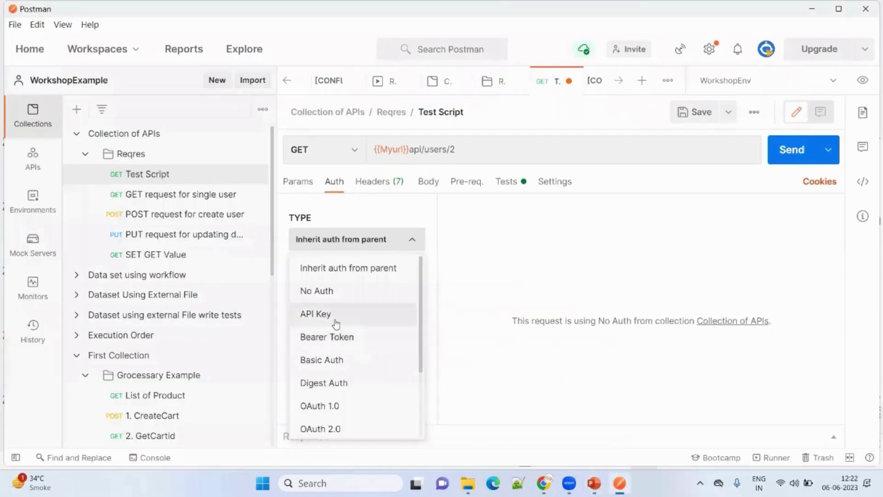
{"action": "left_click", "coordinate": [336, 317]}
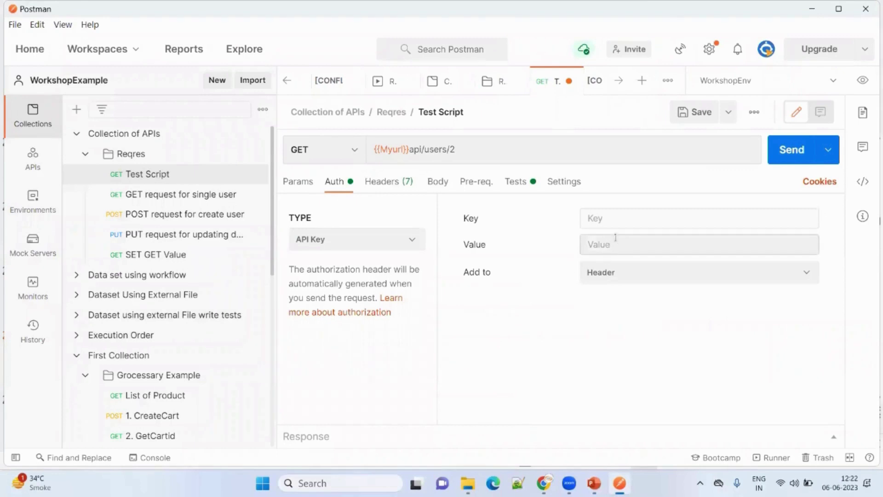
{"action": "left_click", "coordinate": [616, 220]}
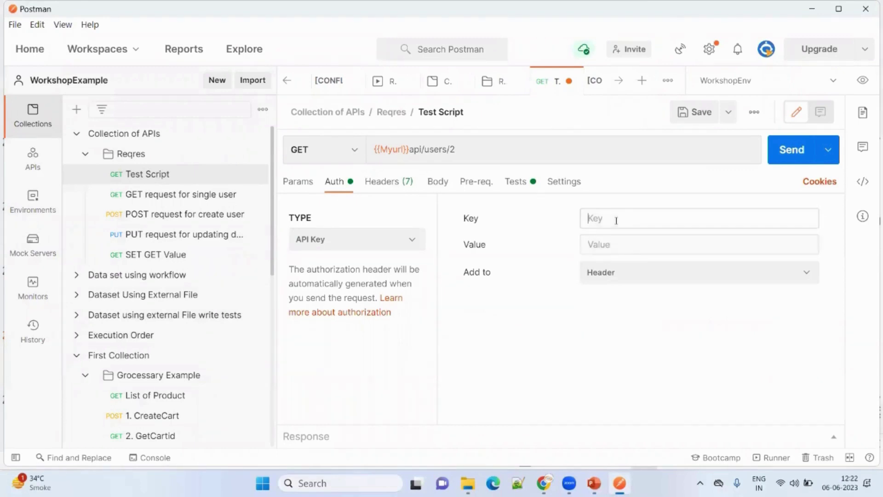
{"action": "left_click", "coordinate": [624, 243]}
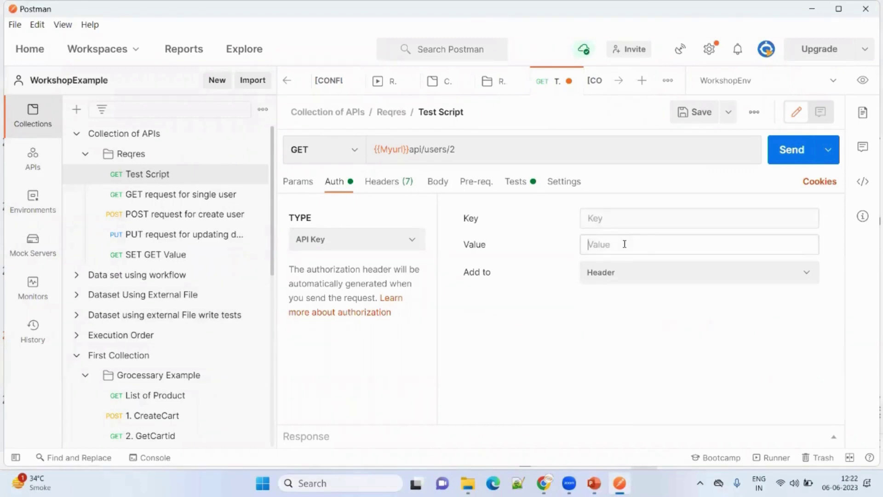
{"action": "left_click", "coordinate": [608, 216]}
{"action": "type", "text": "id"}
{"action": "left_click", "coordinate": [602, 246]}
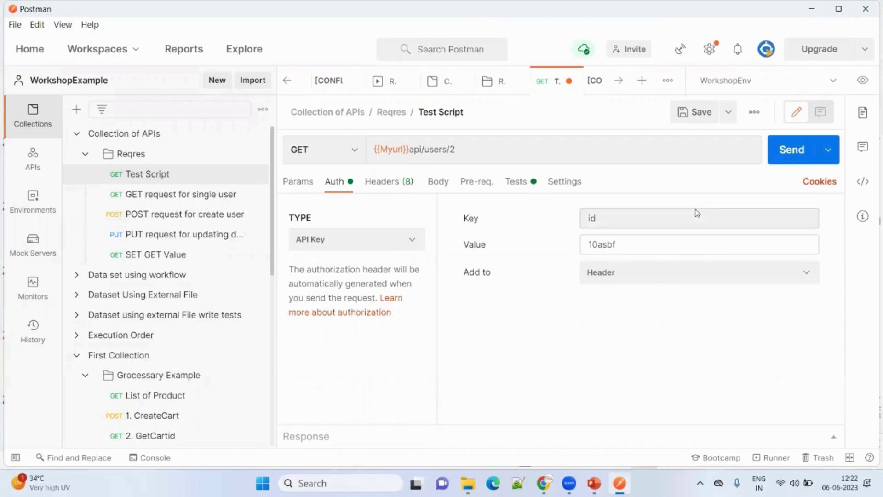
{"action": "left_click", "coordinate": [699, 282]}
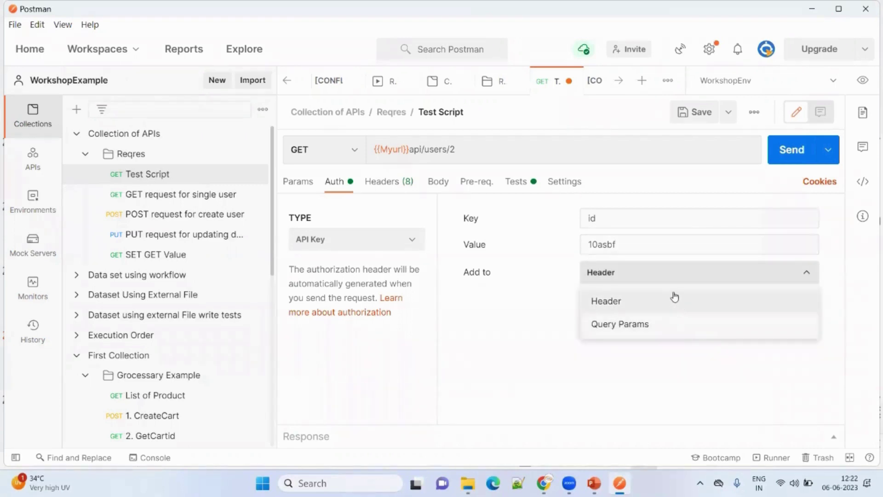
Check the id header, then change the API key's Add to option from Header to Query Params
{"action": "left_click", "coordinate": [389, 182]}
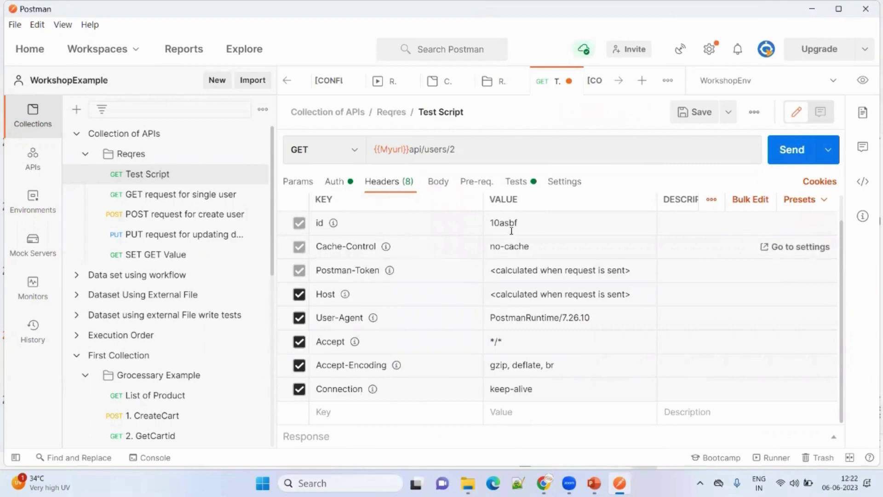
{"action": "left_click", "coordinate": [334, 183]}
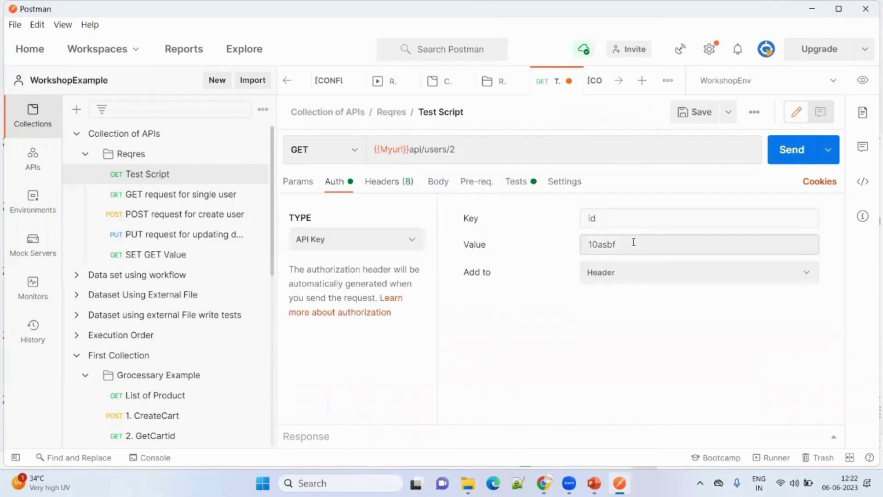
{"action": "left_click", "coordinate": [653, 276]}
{"action": "left_click", "coordinate": [650, 331]}
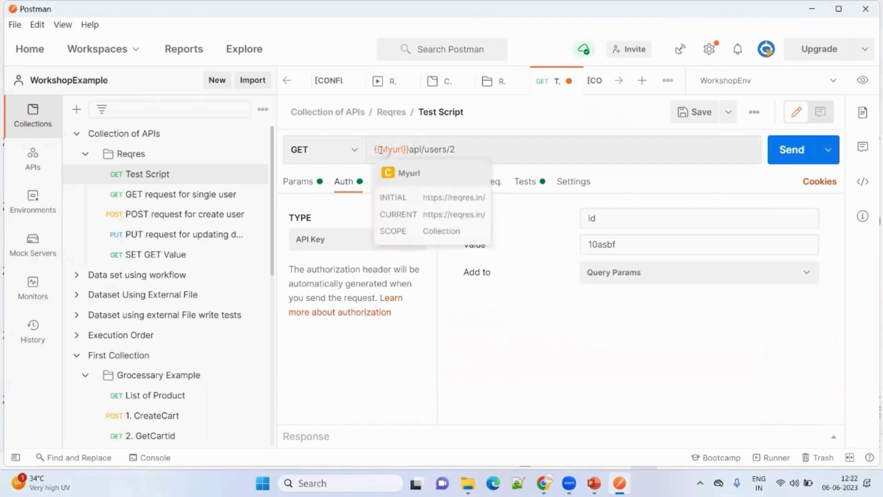
{"action": "left_click_drag", "start_coordinate": [388, 150], "coordinate": [455, 149]}
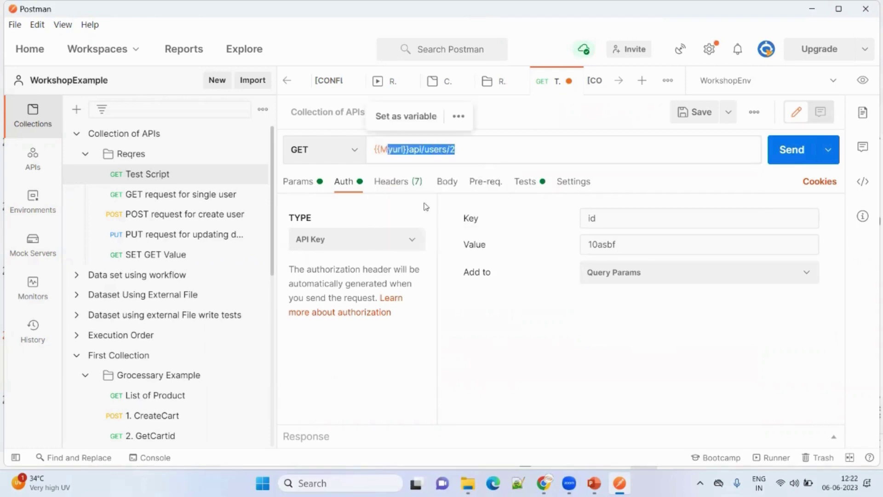
{"action": "left_click", "coordinate": [447, 188]}
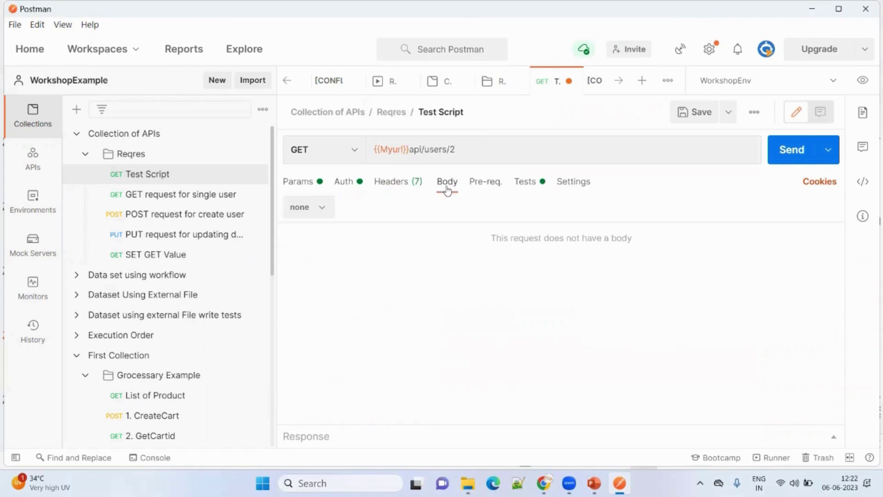
{"action": "left_click", "coordinate": [313, 190]}
{"action": "mouse_move", "coordinate": [540, 243]}
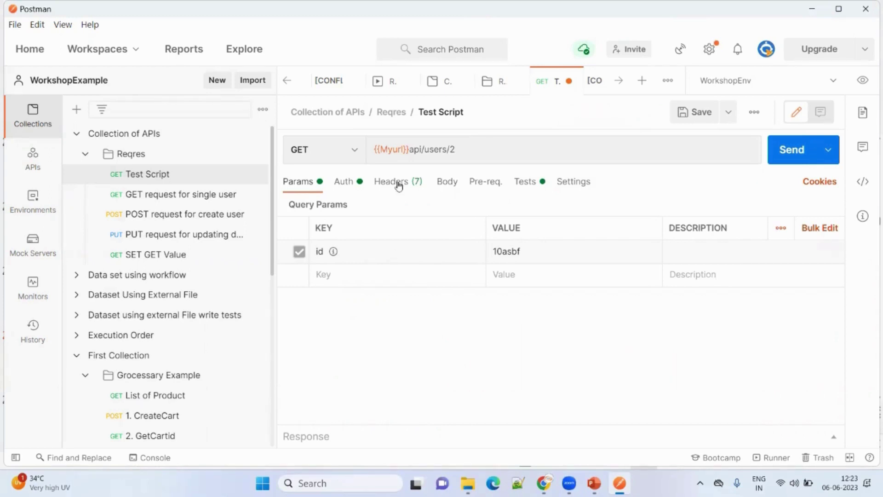
{"action": "left_click", "coordinate": [361, 188]}
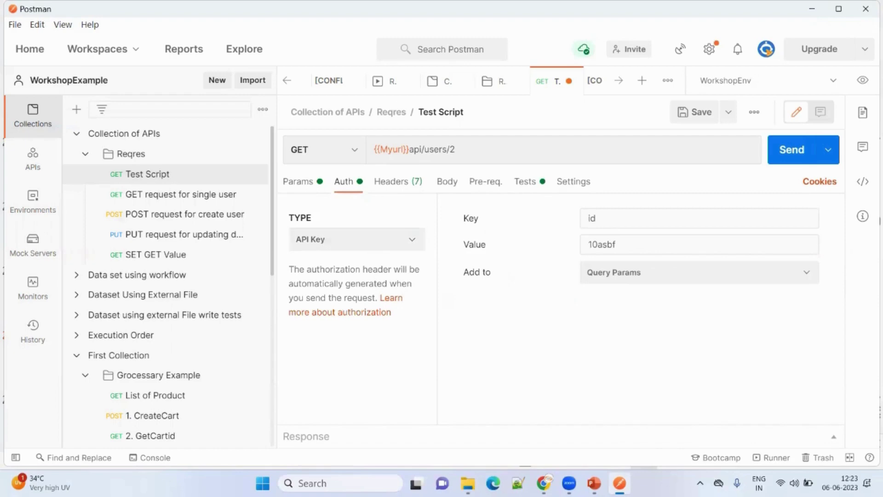
{"action": "left_click", "coordinate": [593, 483]}
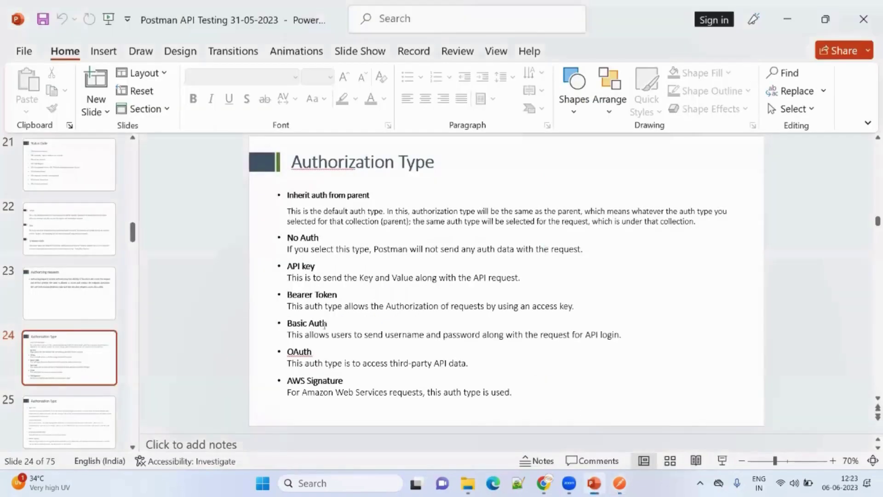
{"action": "left_click", "coordinate": [722, 460]}
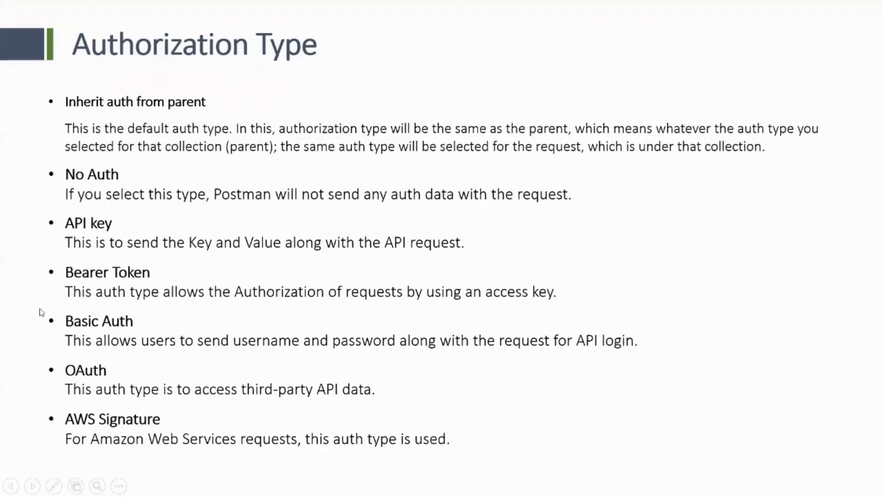
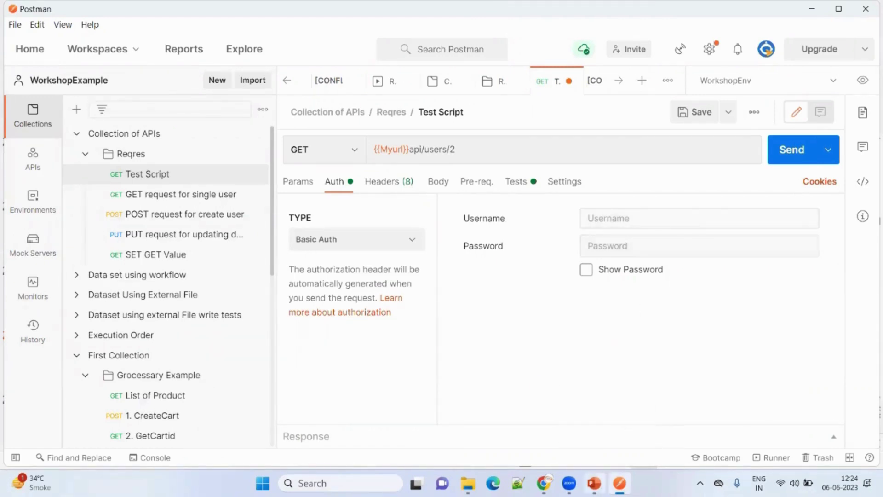
After glancing at slide 24, set the Test Script request's authorization type to OAuth 1.0
{"action": "left_click", "coordinate": [593, 482]}
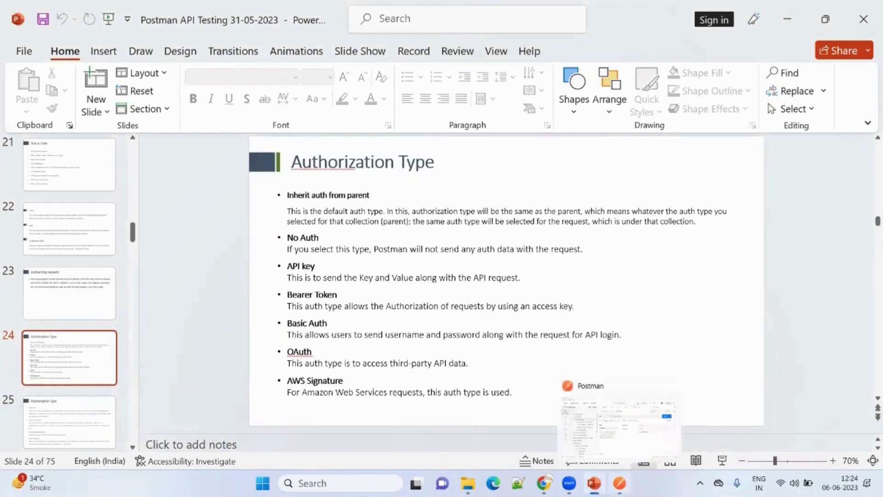
{"action": "left_click", "coordinate": [619, 483]}
{"action": "left_click", "coordinate": [407, 245]}
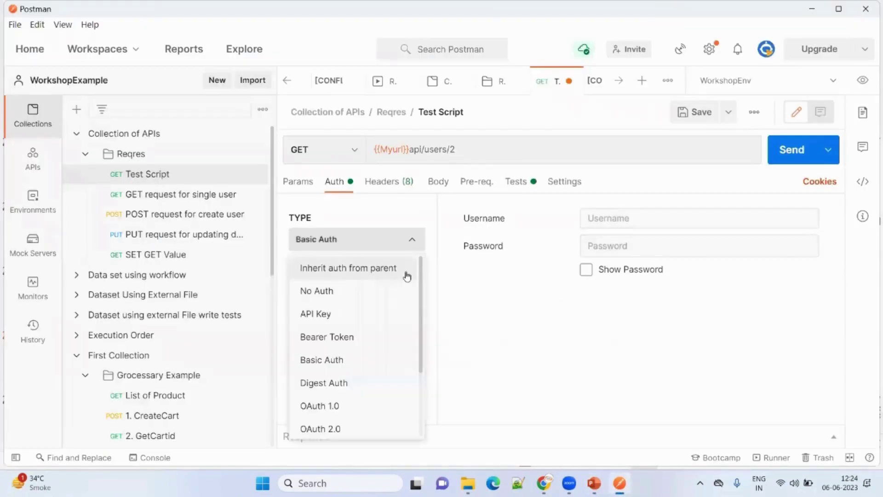
{"action": "left_click", "coordinate": [372, 406]}
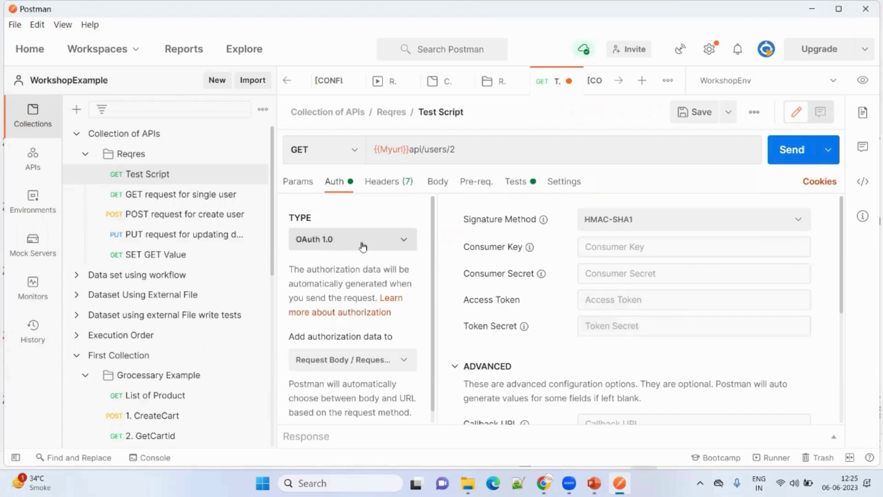
Set the authorization type to OAuth 2.0, review its fields, then bring up PowerPoint's Authorization Type slide
{"action": "left_click", "coordinate": [340, 240]}
{"action": "scroll", "coordinate": [373, 430], "scroll_direction": "down", "scroll_amount": 3}
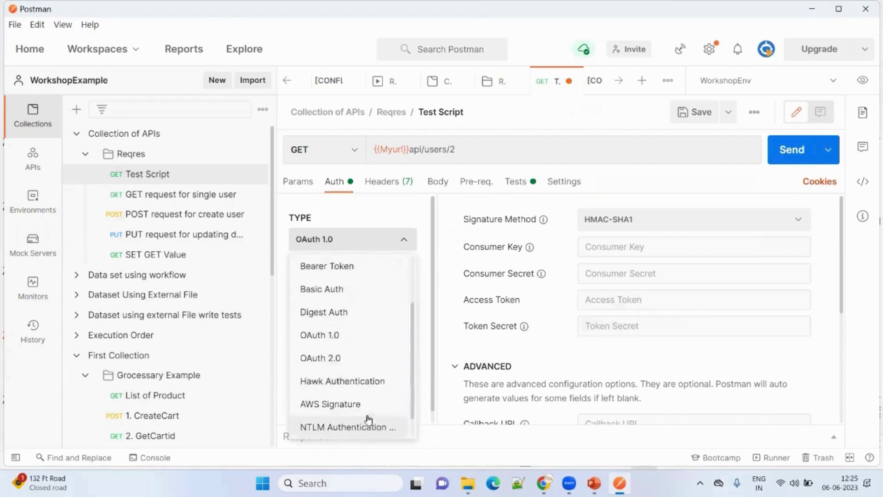
{"action": "left_click", "coordinate": [359, 332]}
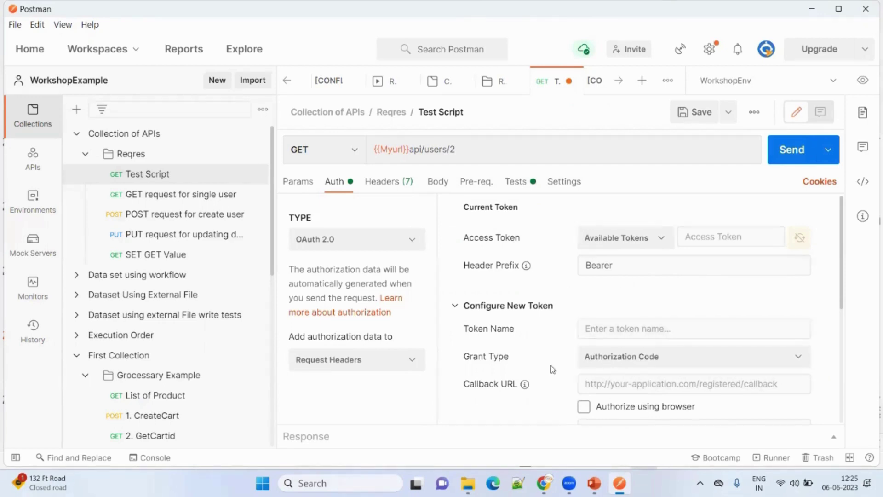
{"action": "scroll", "coordinate": [539, 340], "scroll_direction": "down", "scroll_amount": 1}
{"action": "scroll", "coordinate": [539, 340], "scroll_direction": "down", "scroll_amount": 5}
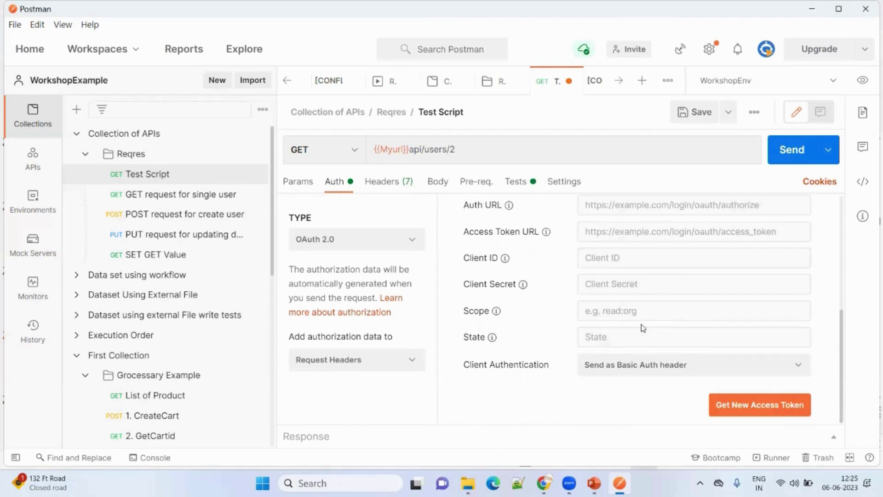
{"action": "scroll", "coordinate": [642, 327], "scroll_direction": "up", "scroll_amount": 2}
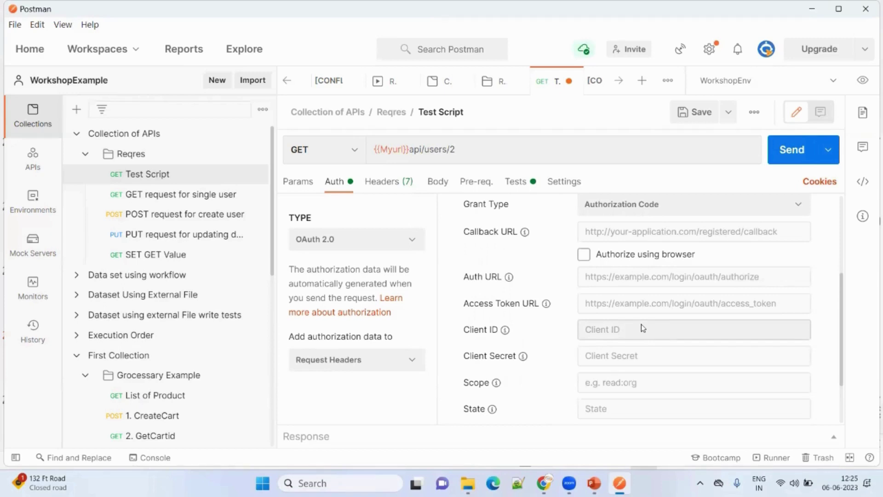
{"action": "mouse_move", "coordinate": [593, 483]}
{"action": "left_click", "coordinate": [575, 416]}
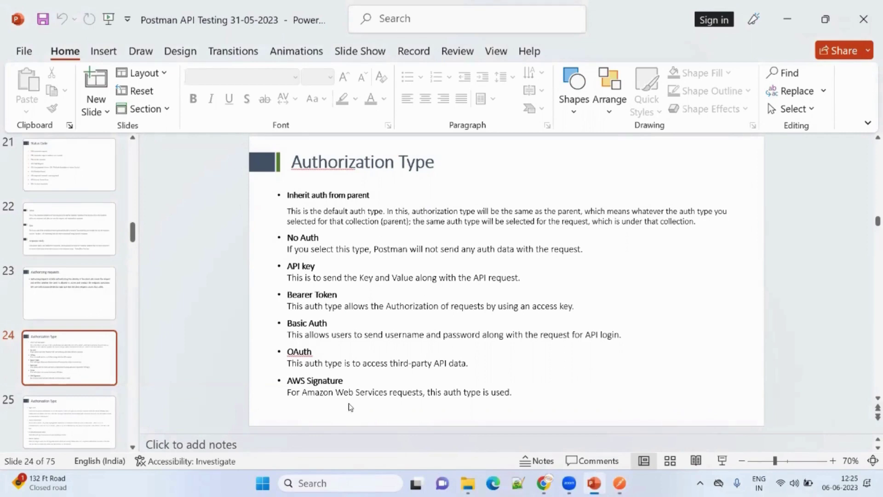
Back in Postman, set the request's authorization type to AWS Signature
{"action": "mouse_move", "coordinate": [619, 483]}
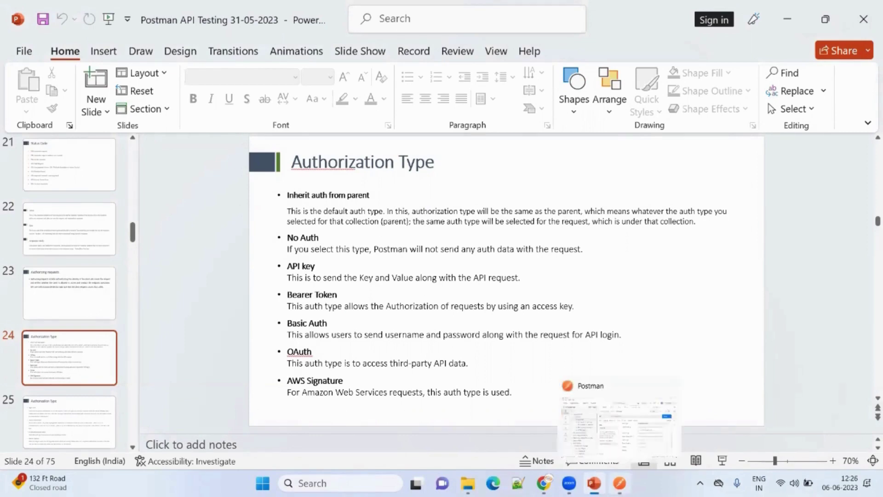
{"action": "left_click", "coordinate": [623, 455]}
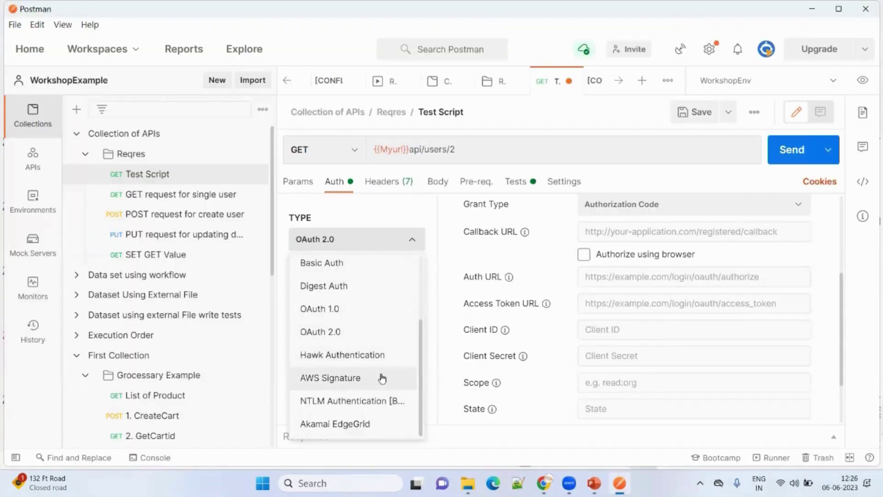
{"action": "left_click", "coordinate": [382, 378]}
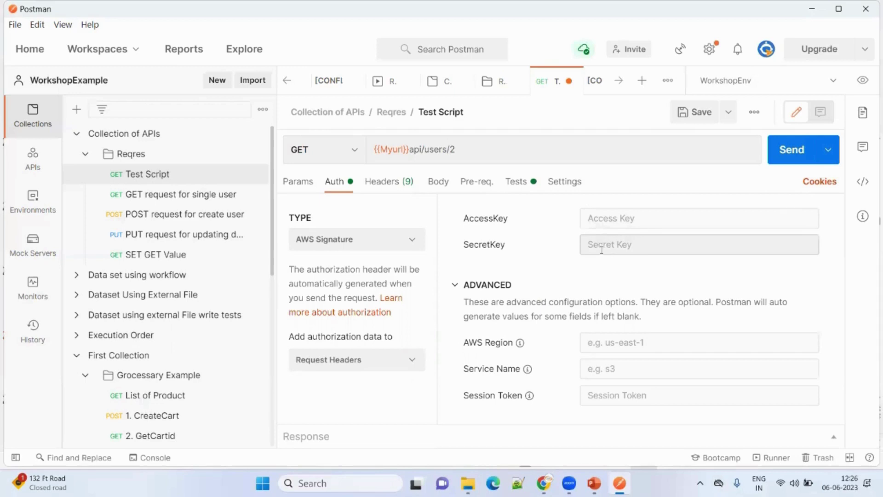
{"action": "left_click", "coordinate": [602, 244]}
{"action": "left_click", "coordinate": [609, 219]}
{"action": "left_click", "coordinate": [679, 242]}
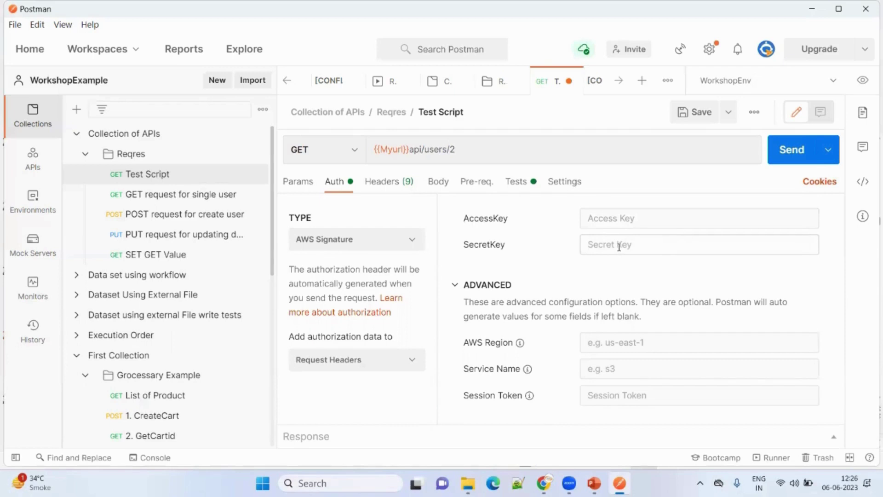
{"action": "left_click", "coordinate": [619, 222]}
{"action": "left_click", "coordinate": [593, 483]}
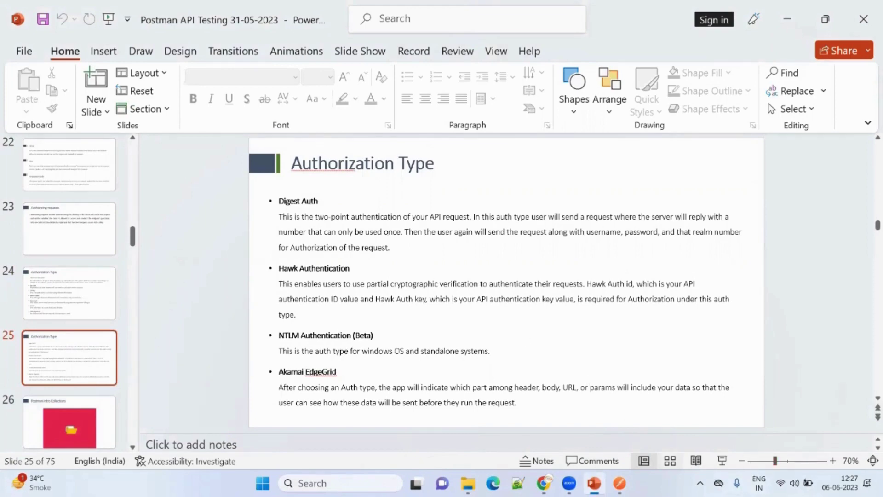
{"action": "left_click", "coordinate": [620, 483]}
Set the authorization type to Digest Auth and look through its fields, including Opaque
{"action": "left_click", "coordinate": [415, 236]}
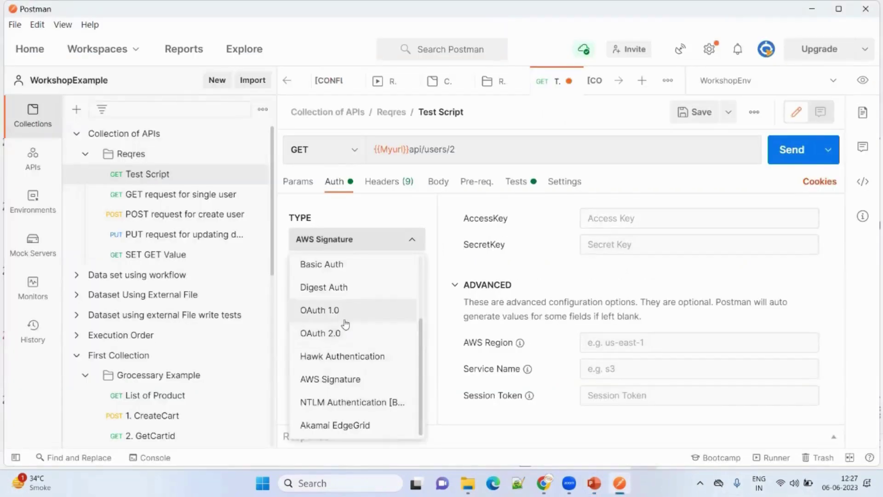
{"action": "scroll", "coordinate": [345, 327], "scroll_direction": "up", "scroll_amount": 2}
{"action": "left_click", "coordinate": [346, 364]}
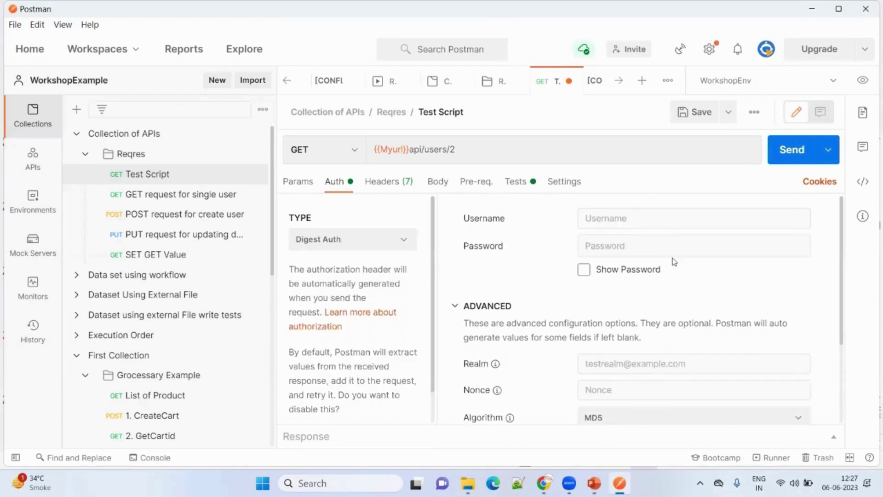
{"action": "scroll", "coordinate": [653, 350], "scroll_direction": "down", "scroll_amount": 3}
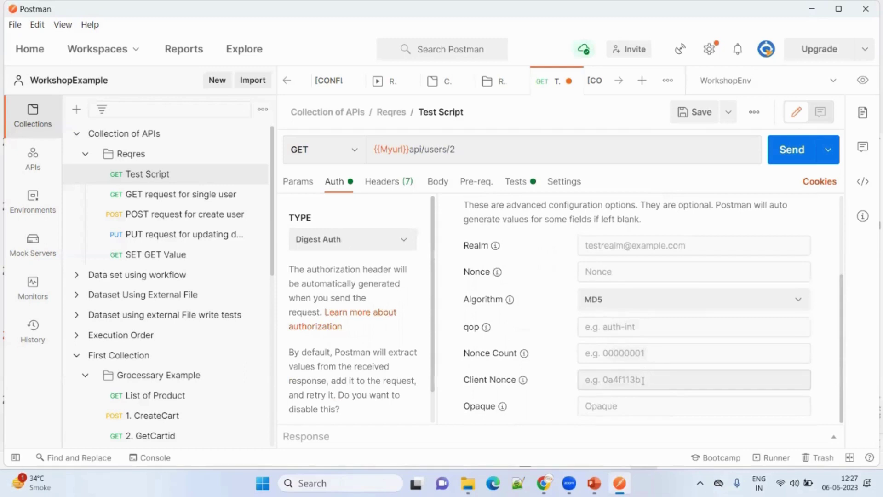
{"action": "left_click", "coordinate": [618, 407]}
{"action": "scroll", "coordinate": [619, 387], "scroll_direction": "up", "scroll_amount": 3}
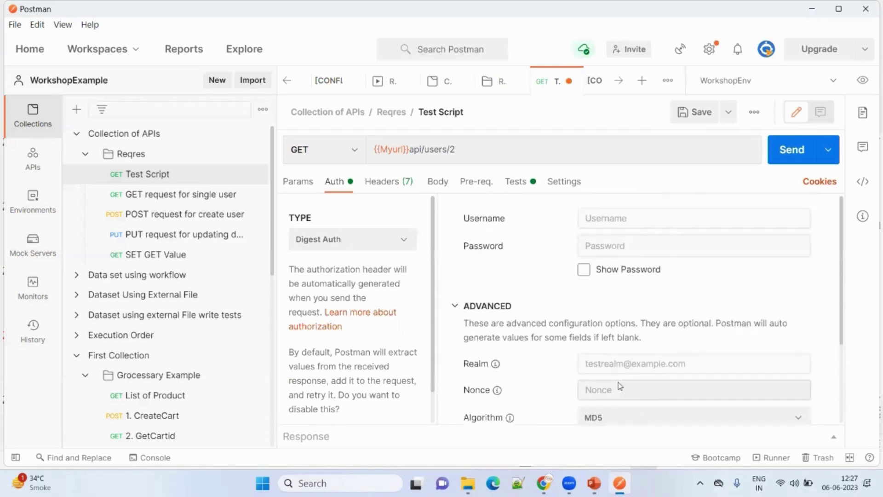
{"action": "scroll", "coordinate": [619, 388], "scroll_direction": "down", "scroll_amount": 2}
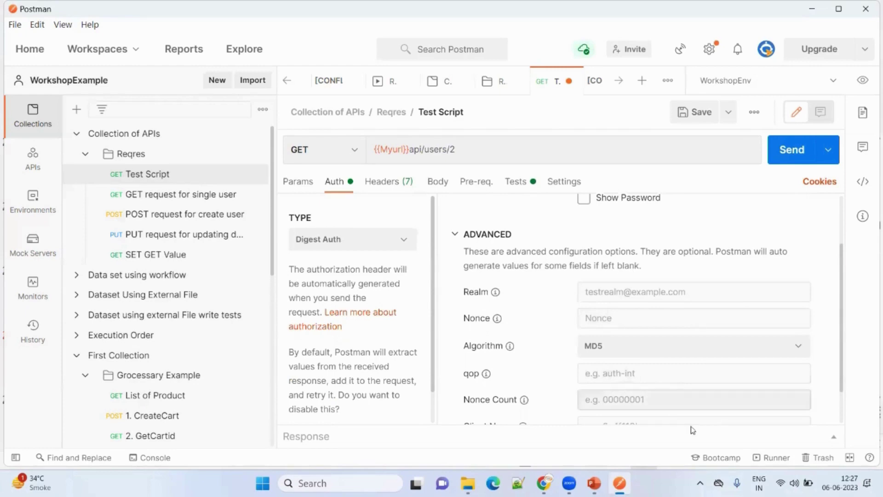
Present PowerPoint's slide 25, 'Authorization Type', as a full-screen slide show
{"action": "mouse_move", "coordinate": [593, 483]}
{"action": "left_click", "coordinate": [597, 439]}
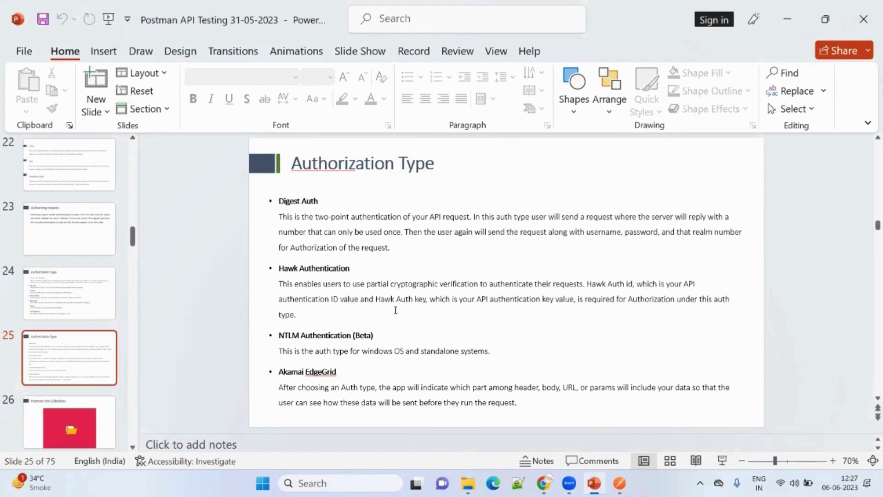
{"action": "left_click", "coordinate": [722, 460]}
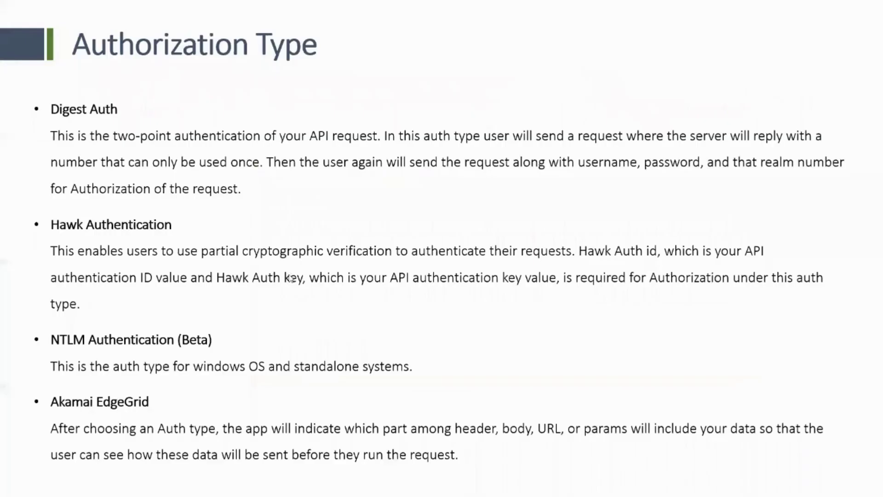